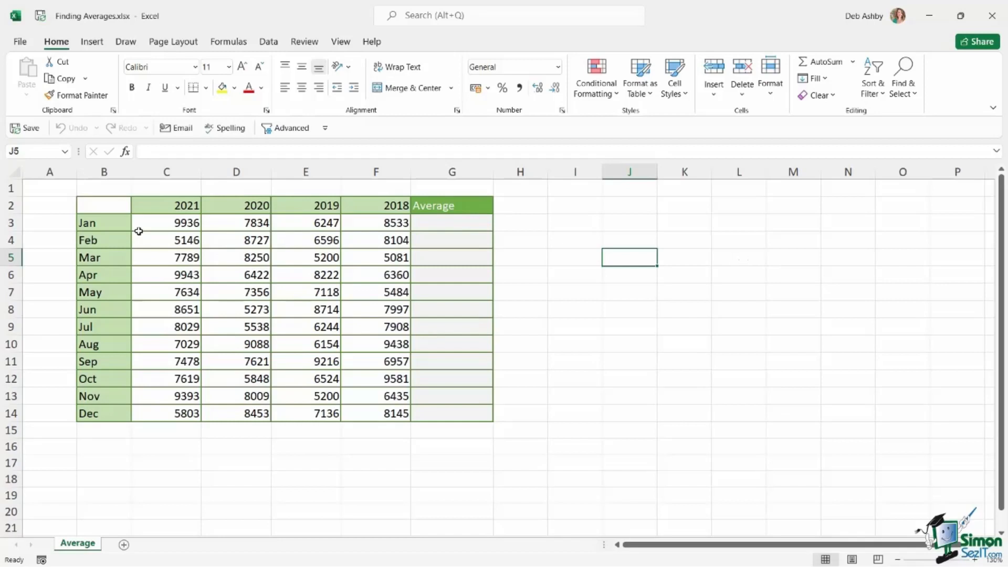
pyautogui.moveTo(181, 204); pyautogui.dragTo(396, 205)
pyautogui.moveTo(96, 225); pyautogui.dragTo(102, 413)
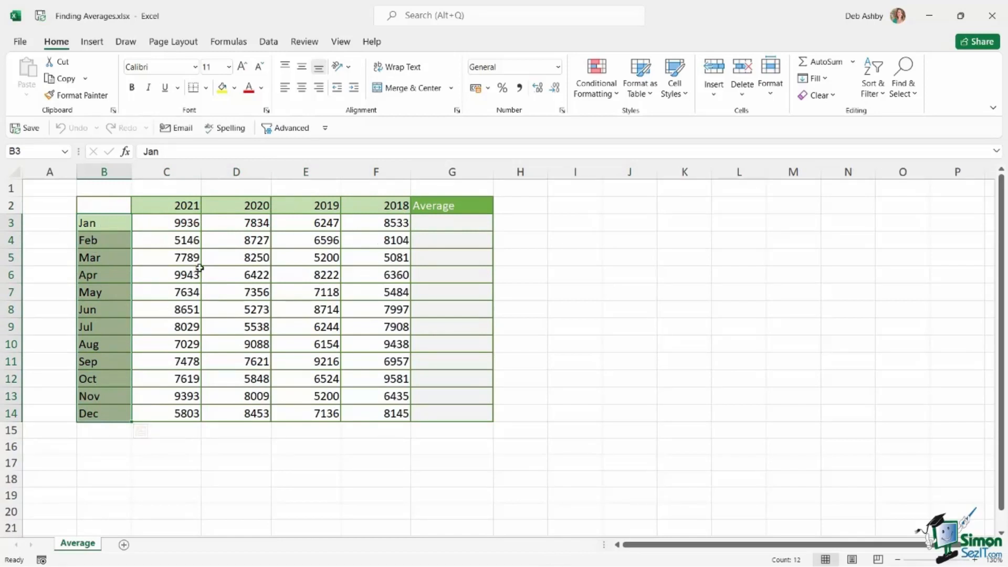
pyautogui.click(449, 225)
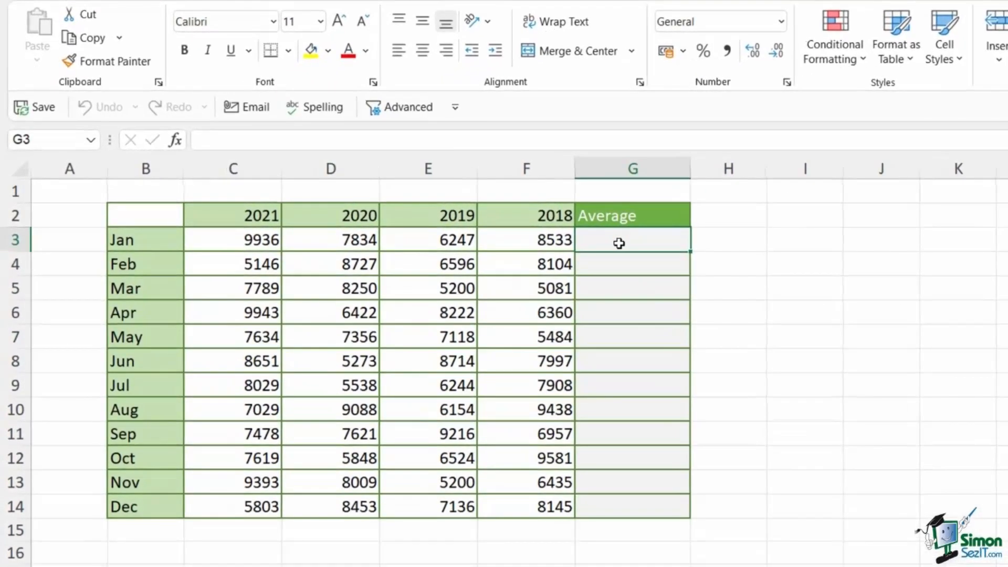
pyautogui.click(215, 239)
pyautogui.moveTo(215, 239); pyautogui.dragTo(533, 240)
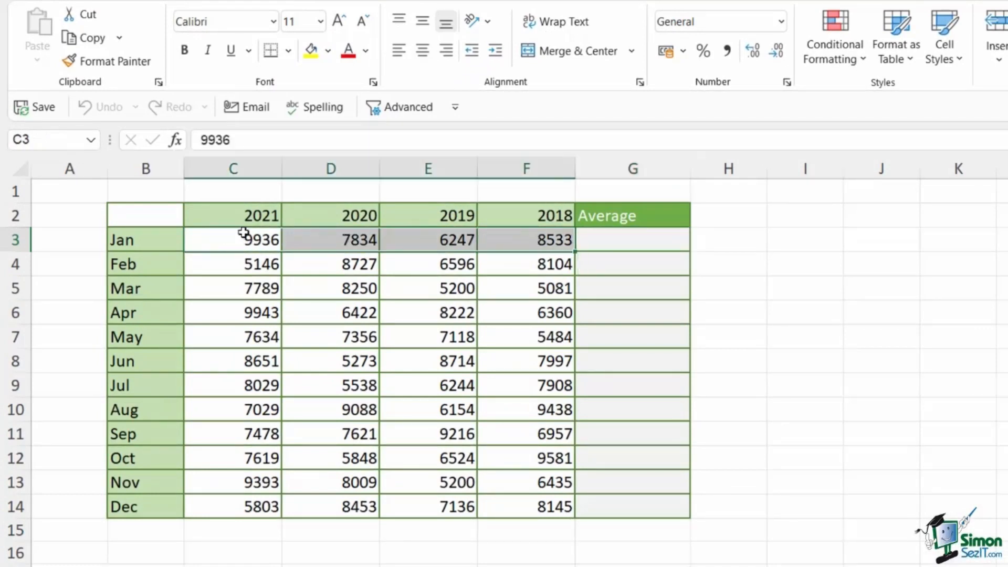
# Step: Enter =AVERAGE(C3:F3) in G3 to average the January values for 2018 to 2021
pyautogui.click(600, 243)
pyautogui.write('=')
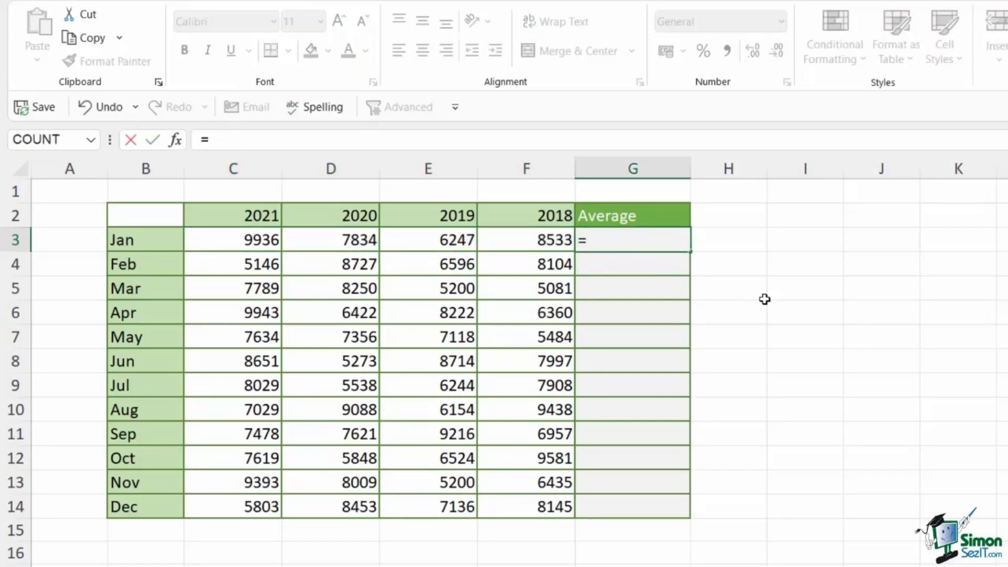
pyautogui.write('avera')
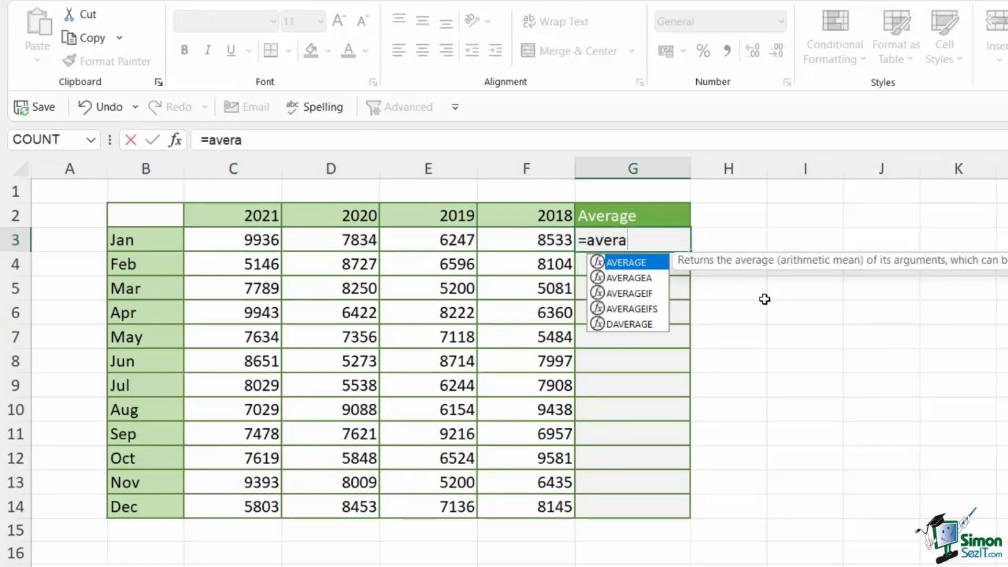
pyautogui.write('g')
pyautogui.press('Tab')
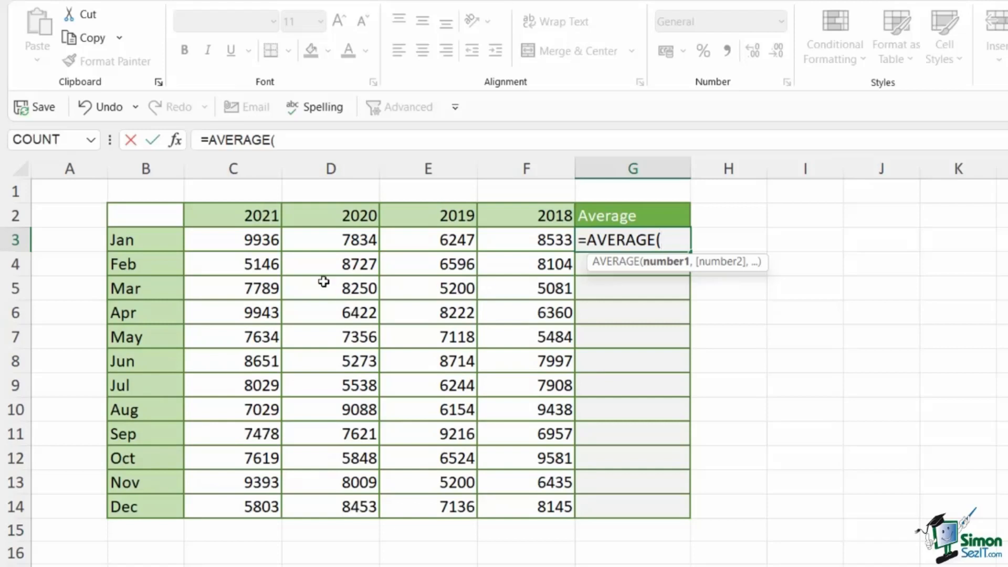
pyautogui.moveTo(216, 236); pyautogui.dragTo(534, 234)
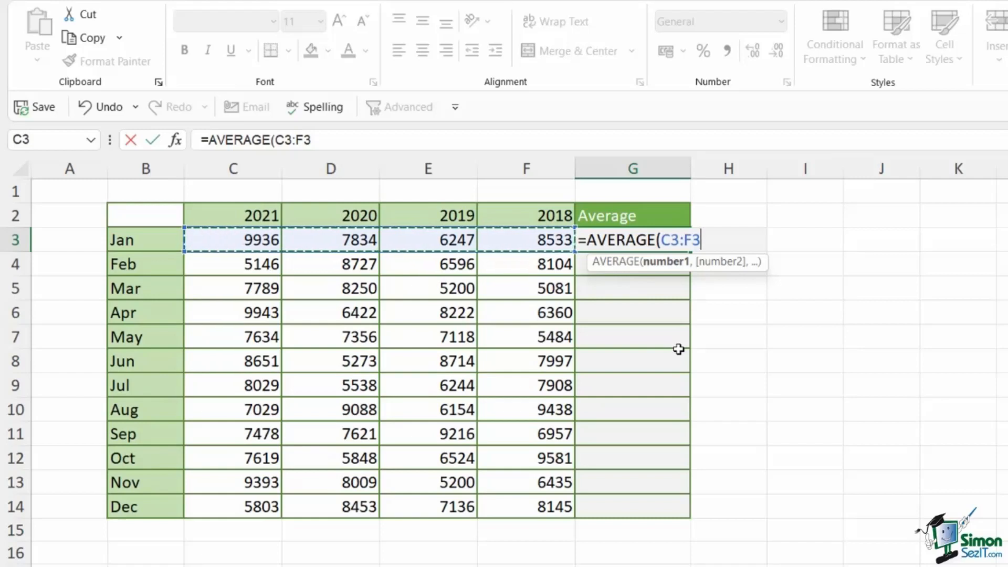
pyautogui.write(')')
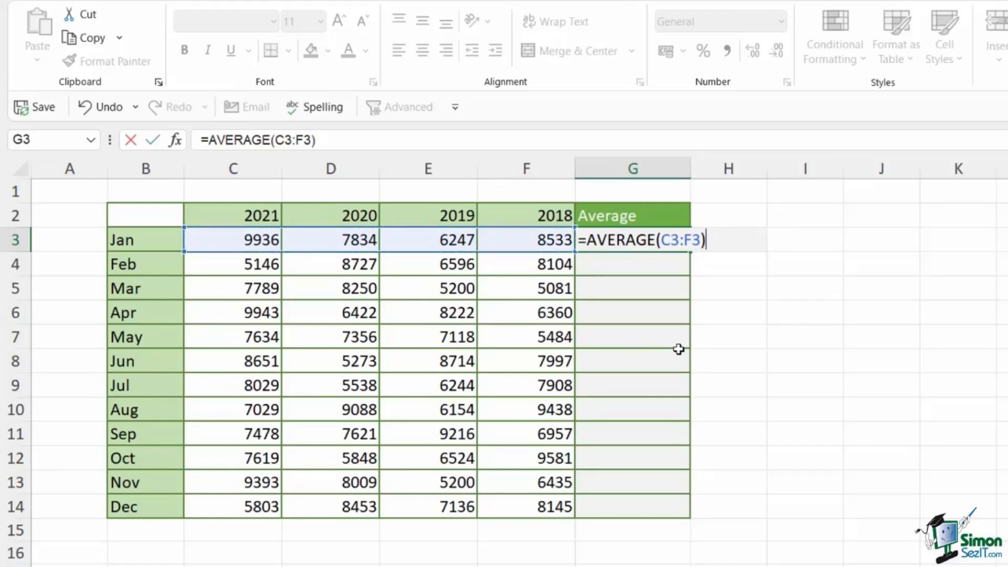
pyautogui.hotkey('ctrl', 'Return')
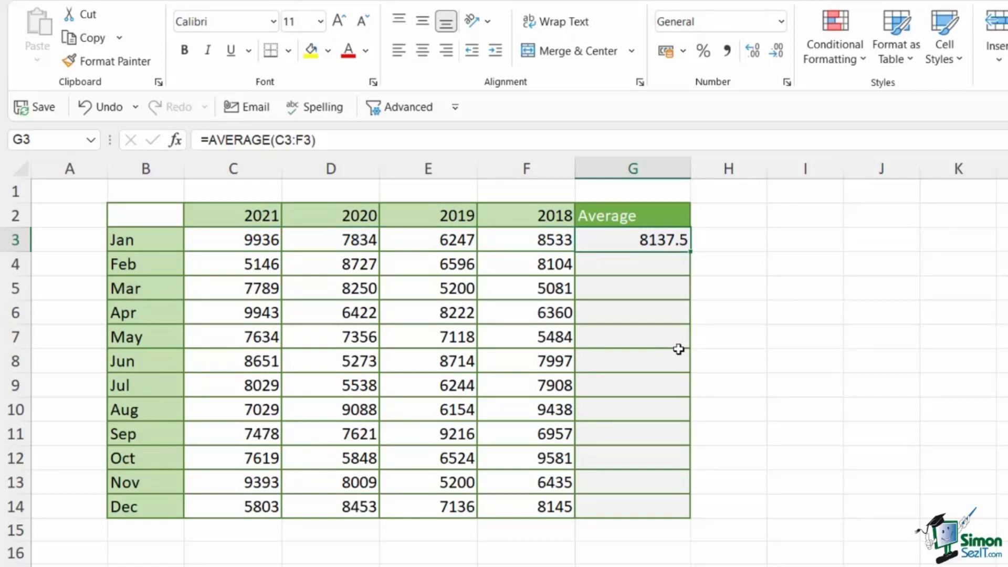
pyautogui.click(636, 271)
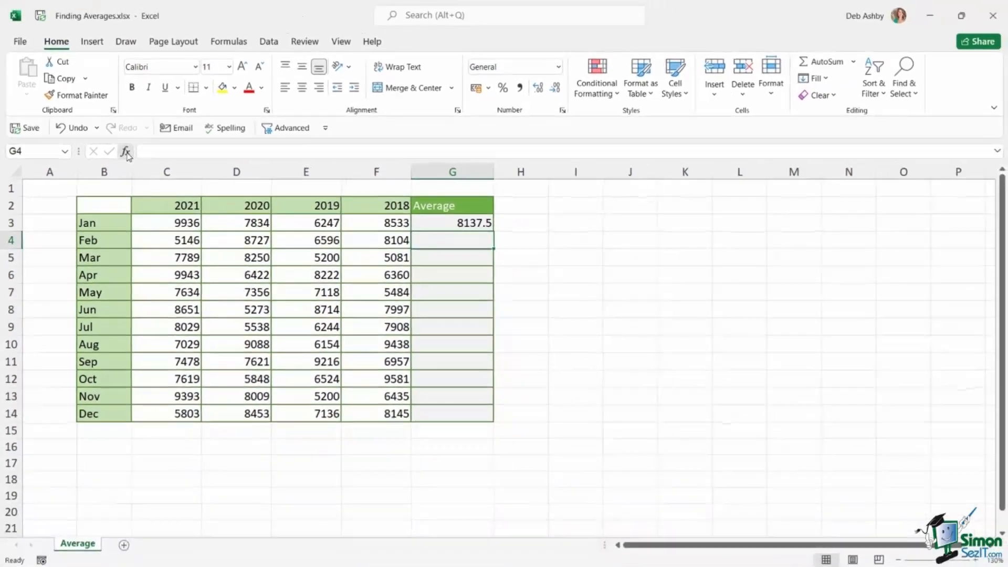
pyautogui.click(153, 146)
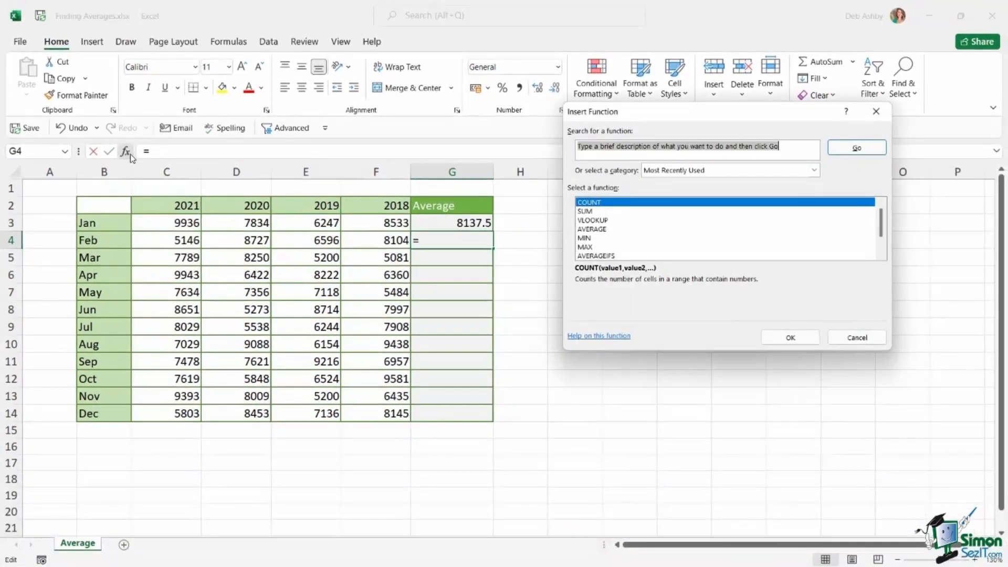
pyautogui.write('average')
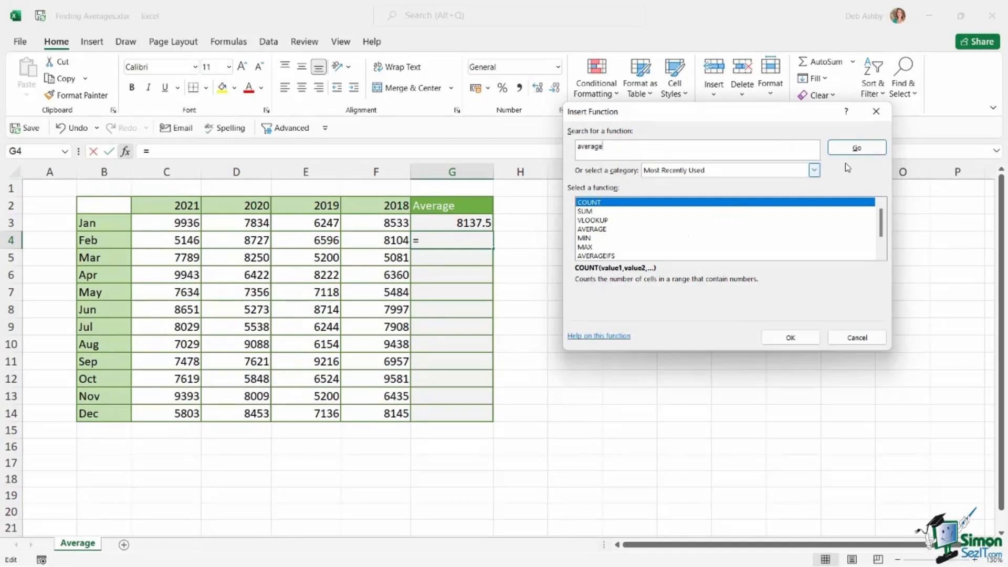
pyautogui.click(856, 148)
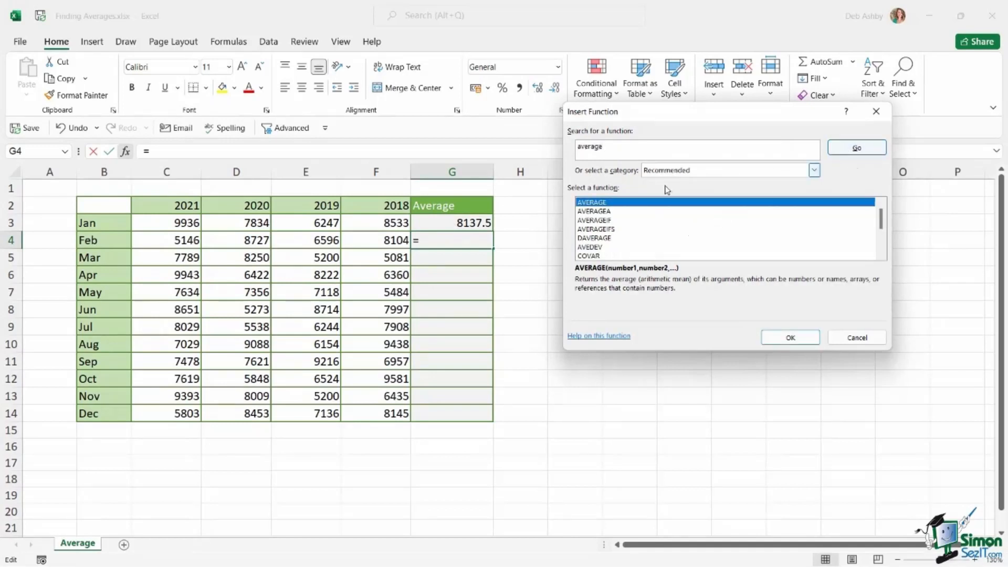
pyautogui.doubleClick(624, 203)
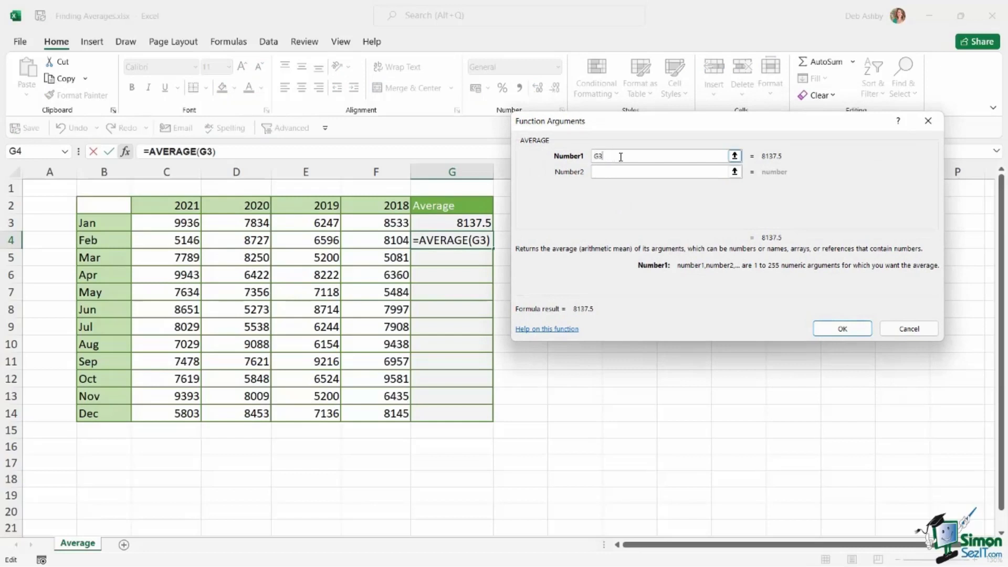
pyautogui.moveTo(620, 157); pyautogui.dragTo(560, 153)
pyautogui.click(909, 335)
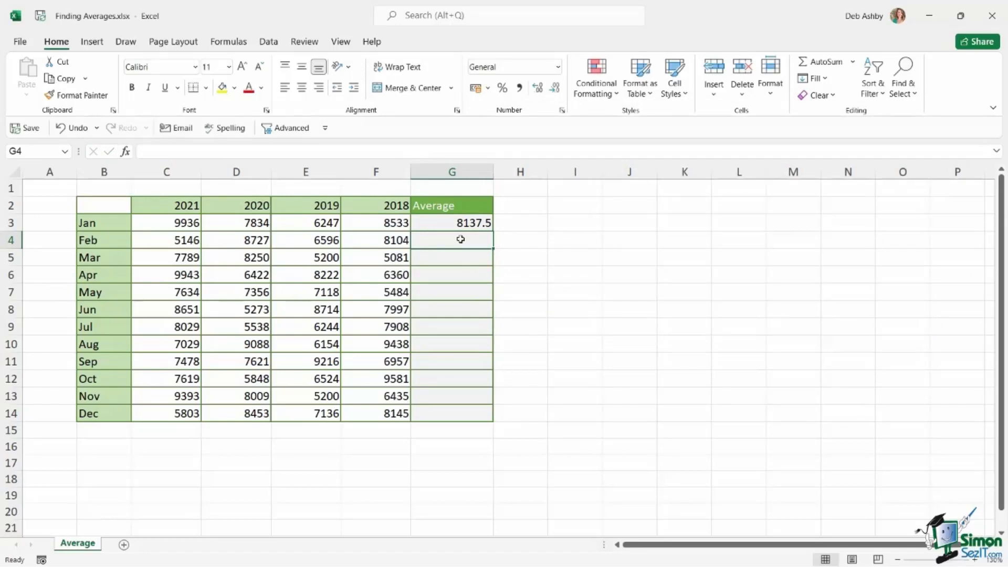
# Step: Insert the AutoSum Average function in G4 for February, using the range C4:F4
pyautogui.click(230, 43)
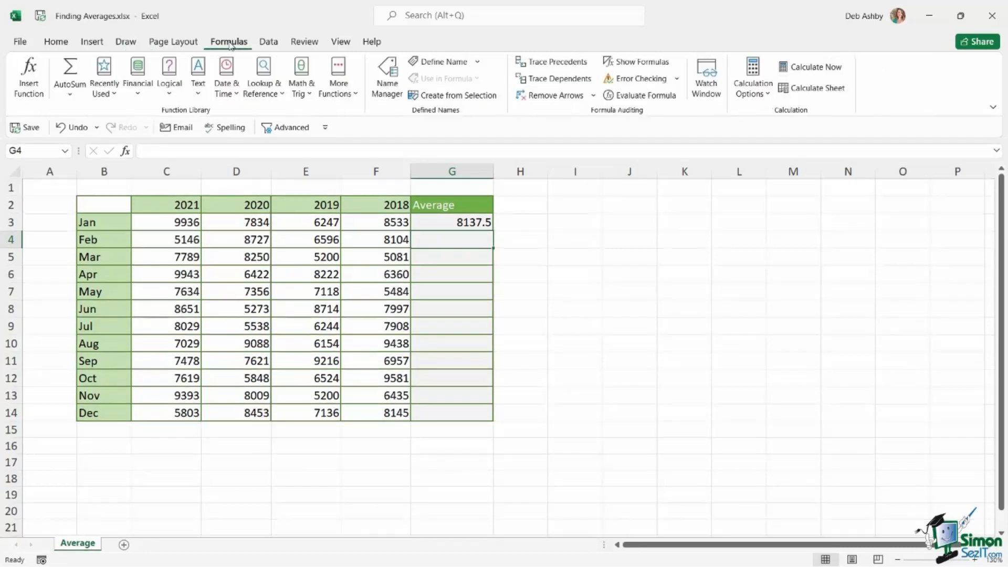
pyautogui.click(71, 97)
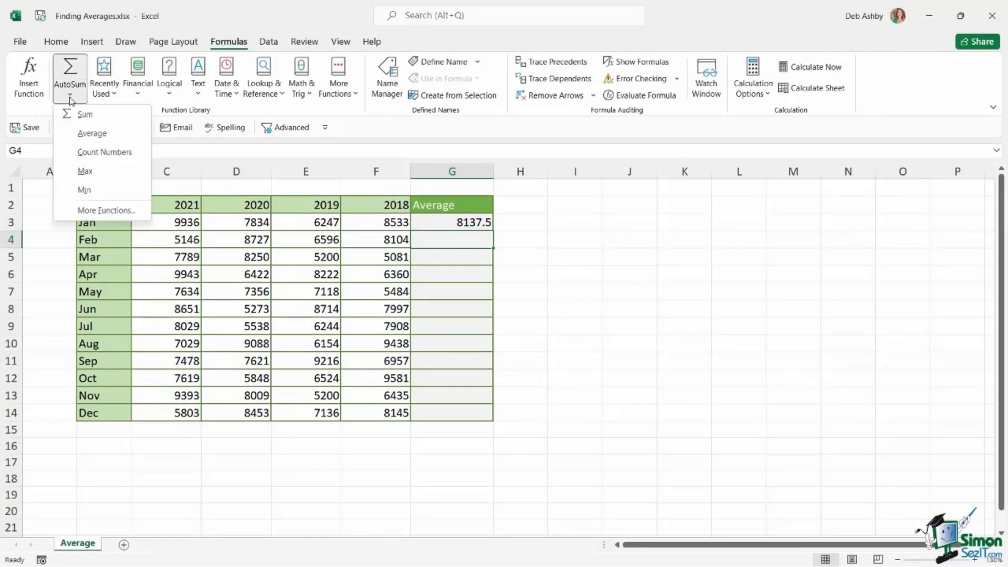
pyautogui.click(92, 133)
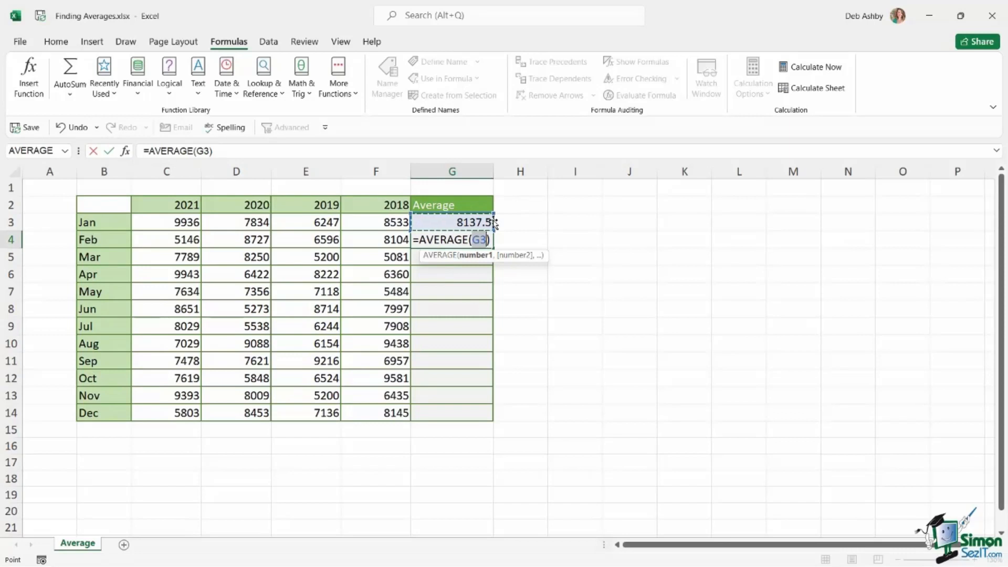
pyautogui.moveTo(141, 239); pyautogui.dragTo(396, 239)
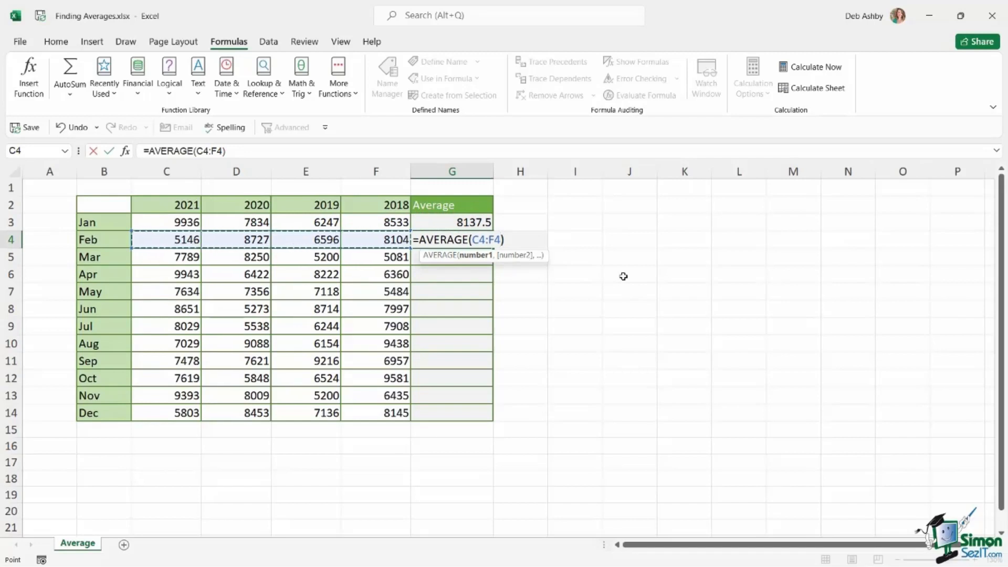
pyautogui.hotkey('ctrl', 'Return')
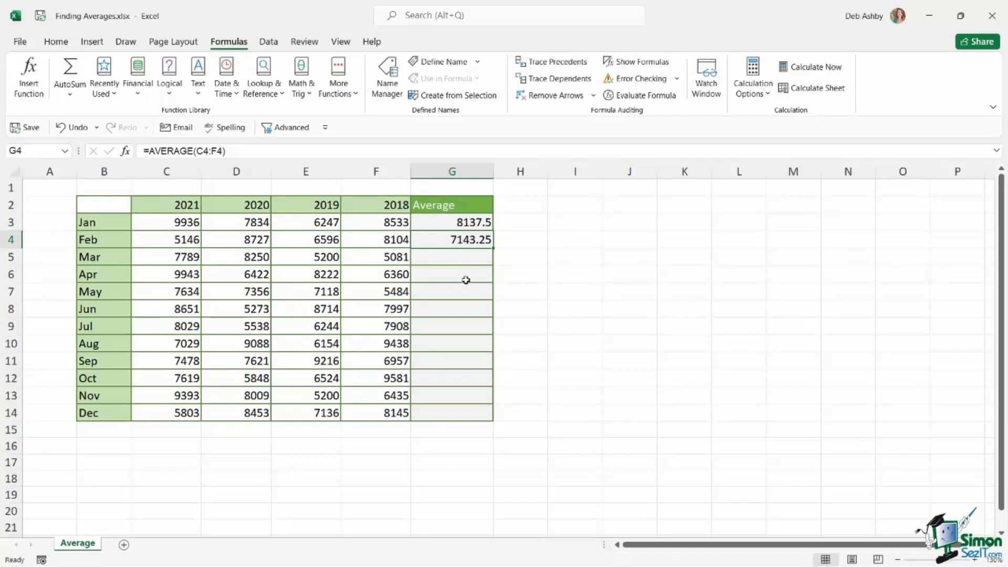
# Step: Try filling the February average formula from G4 down to G14, and undo the fill
pyautogui.moveTo(462, 255); pyautogui.dragTo(462, 413)
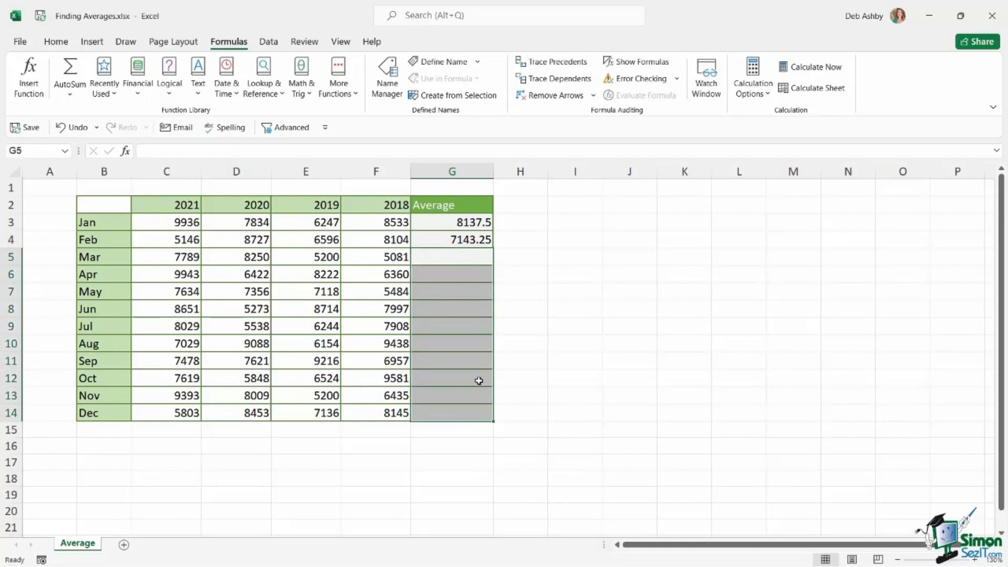
pyautogui.click(462, 243)
pyautogui.click(457, 260)
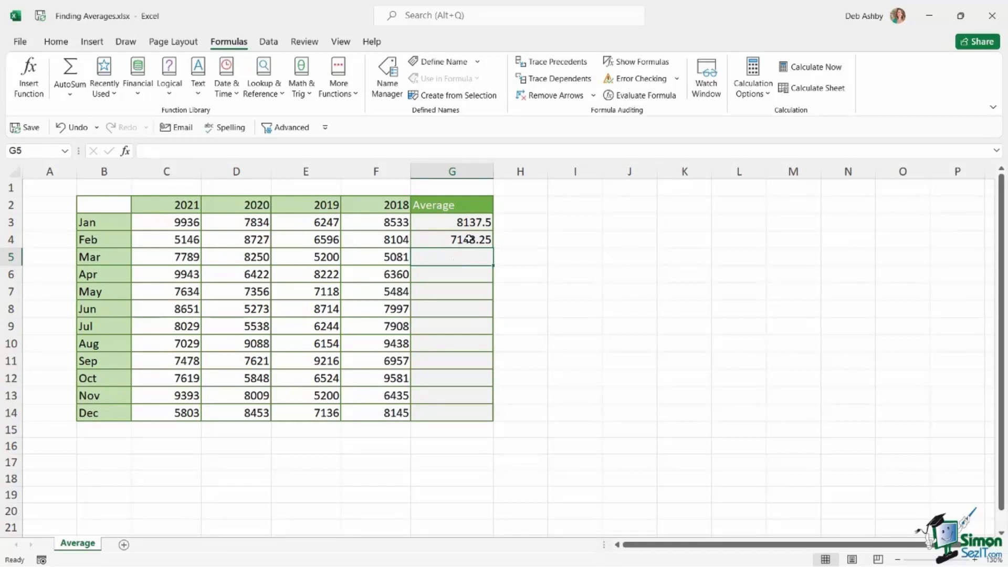
pyautogui.click(469, 239)
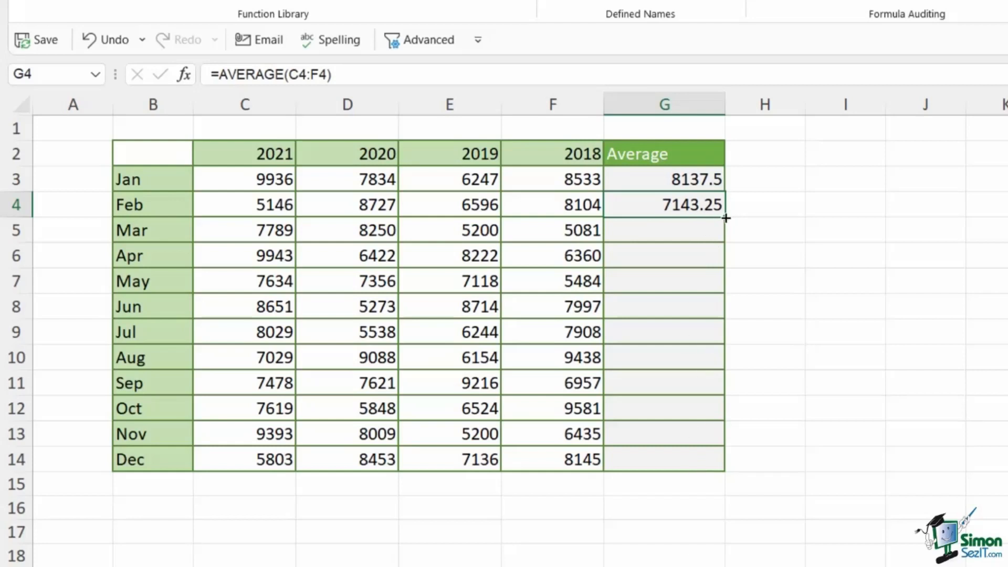
pyautogui.moveTo(726, 218); pyautogui.dragTo(724, 470)
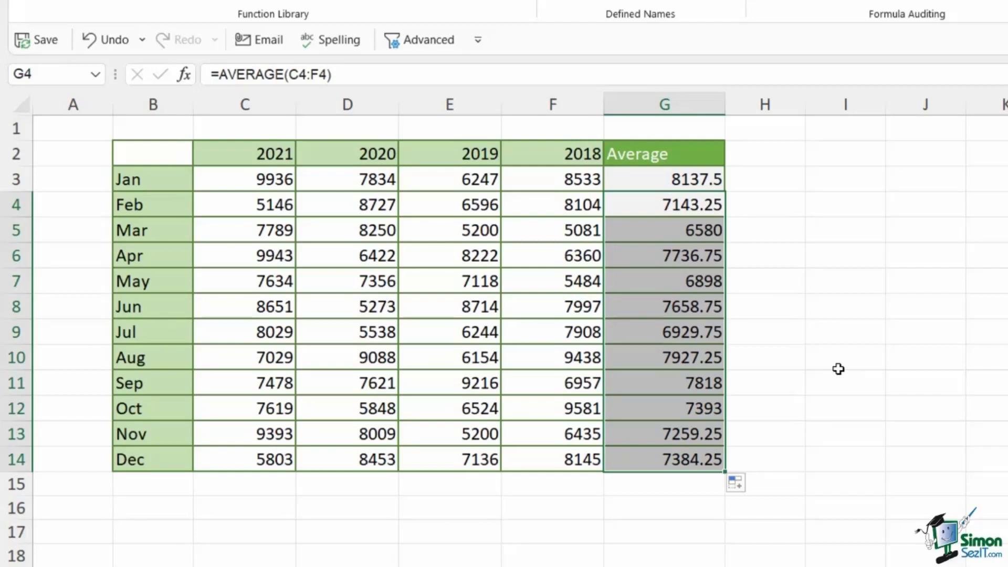
pyautogui.hotkey('ctrl', 'z')
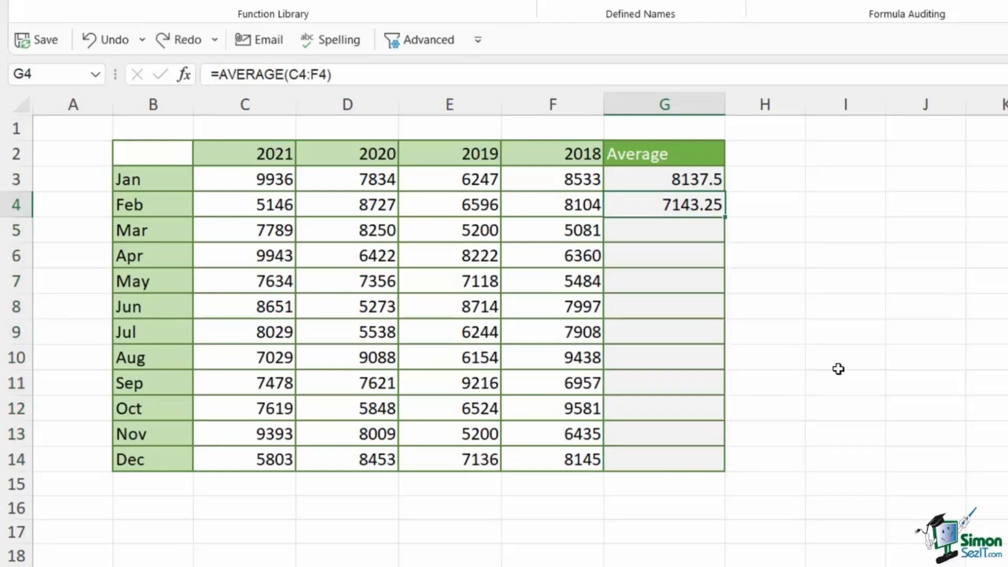
# Step: Fill the February average formula in G4 down through December in G14, and check the cell references in the July formula
pyautogui.doubleClick(724, 217)
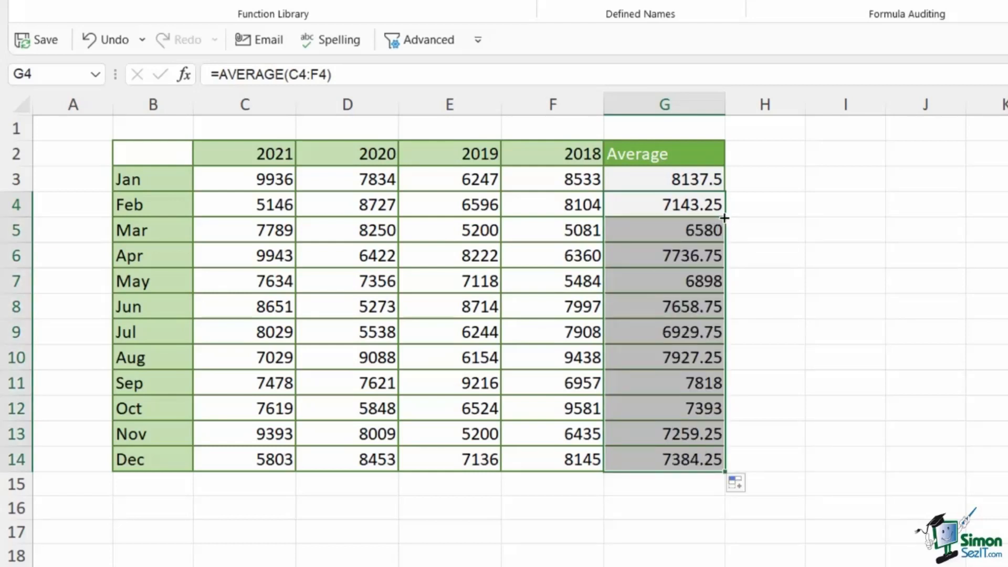
pyautogui.click(818, 224)
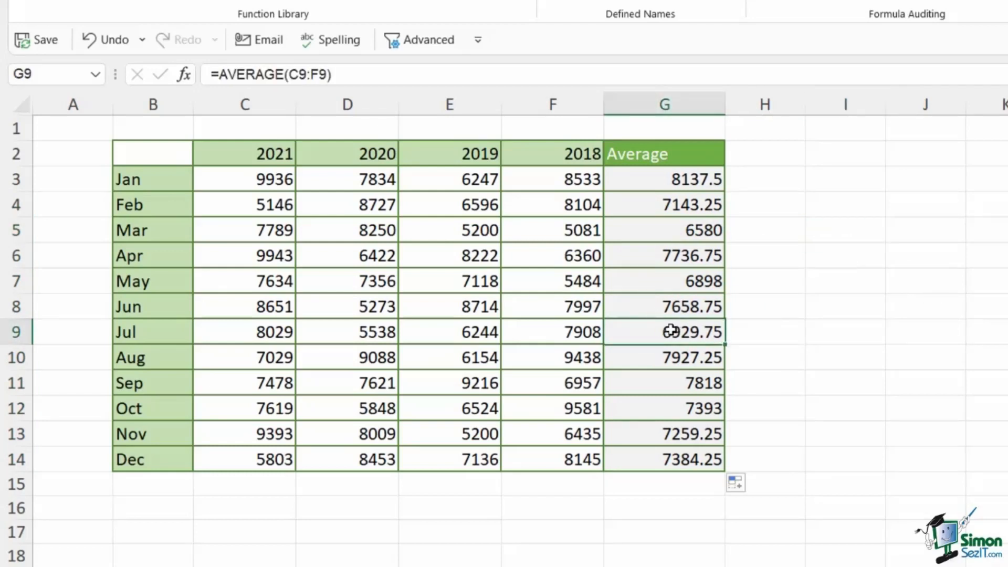
pyautogui.doubleClick(672, 330)
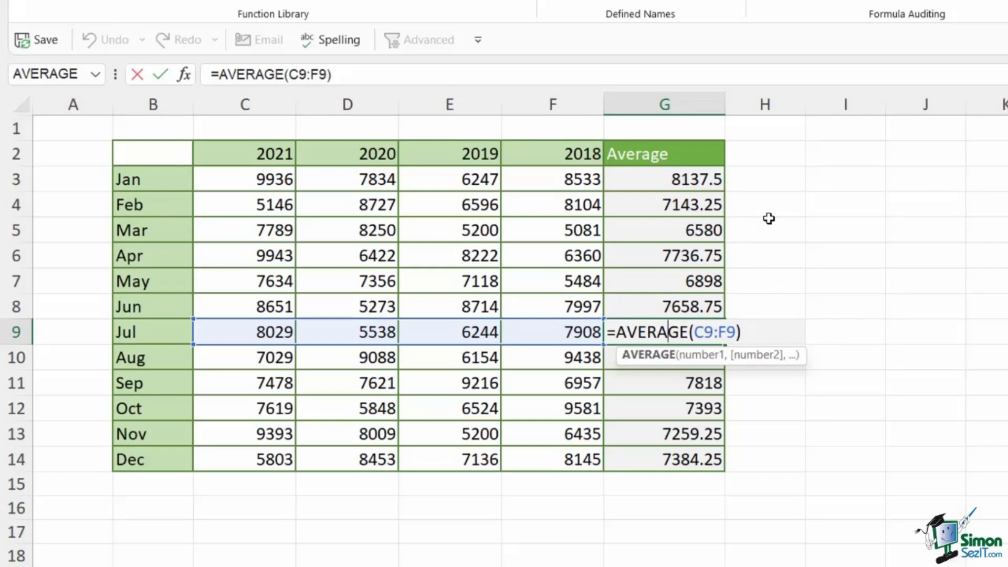
pyautogui.hotkey('ctrl', 'Return')
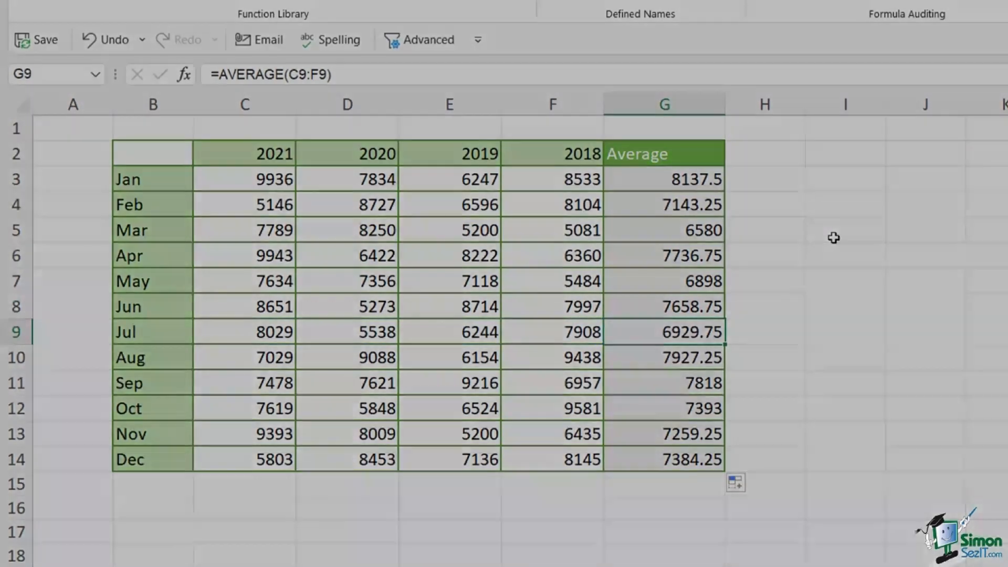